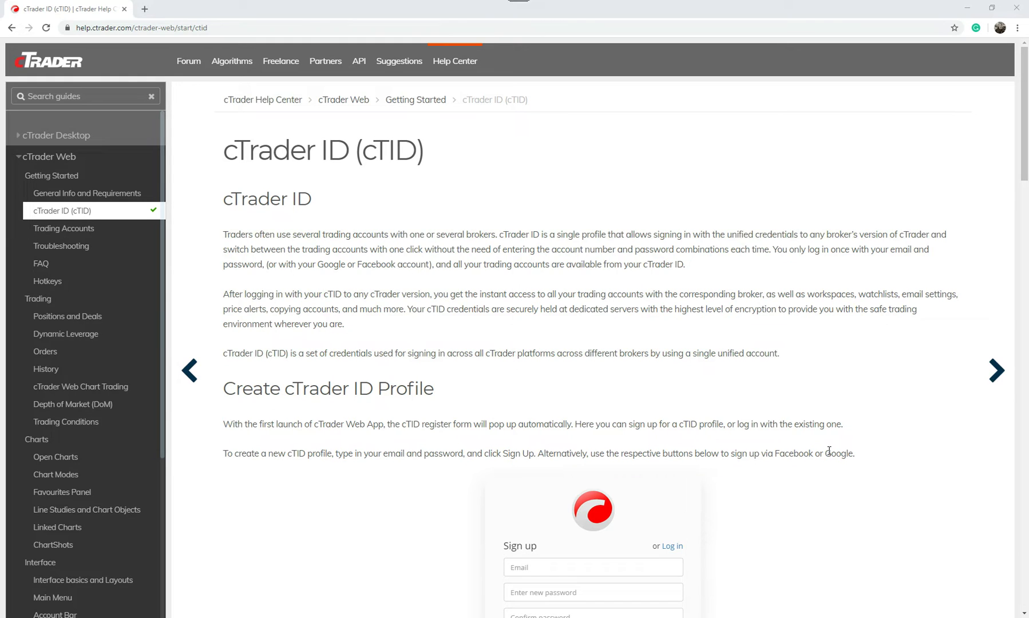
- Open cTrader's Email Alerts settings and launch the cTrader ID Notifications configuration in the browser
scroll(583, 361, down, 9)
scroll(584, 363, down, 7)
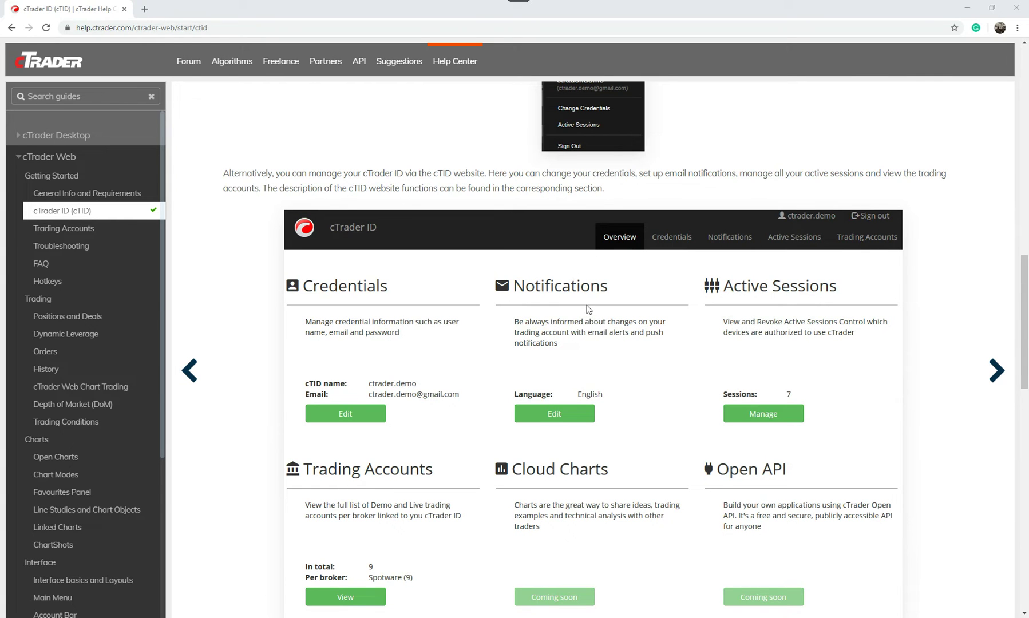
scroll(785, 309, down, 2)
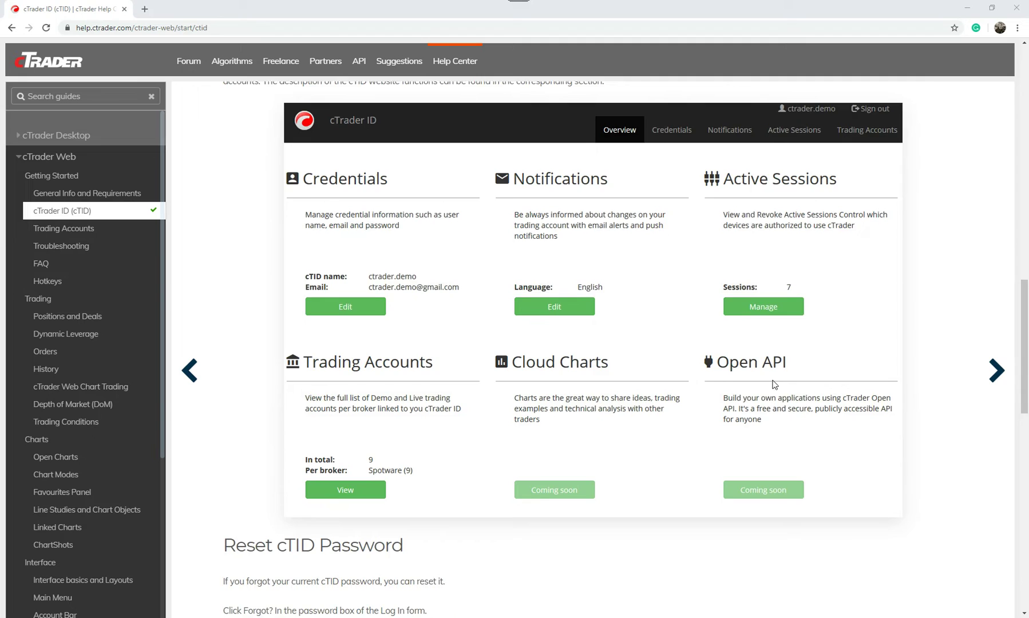
scroll(774, 385, down, 6)
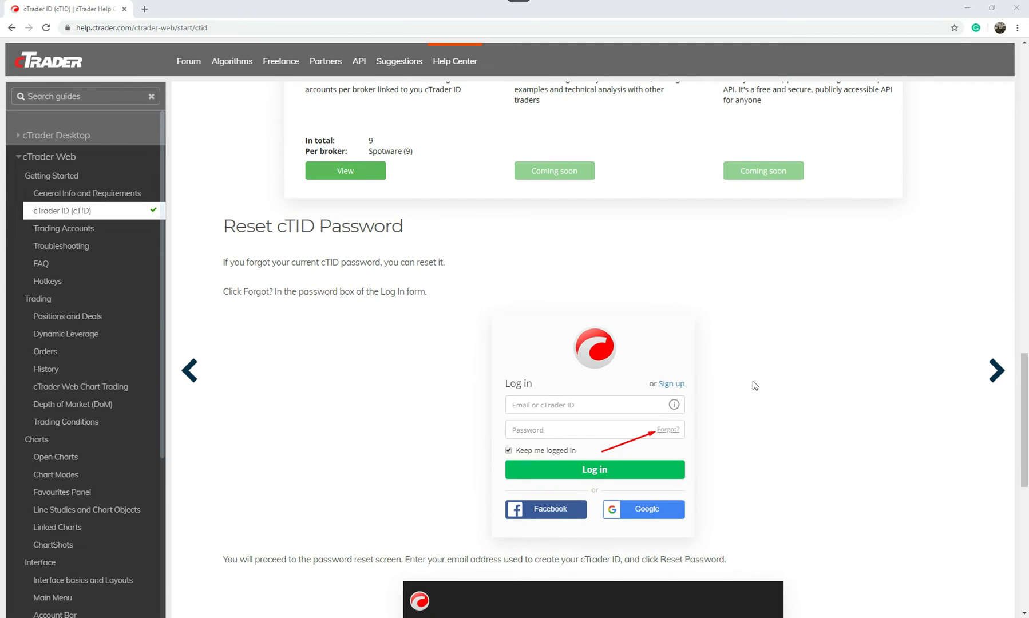
scroll(743, 382, down, 6)
scroll(741, 378, up, 12)
scroll(738, 379, up, 10)
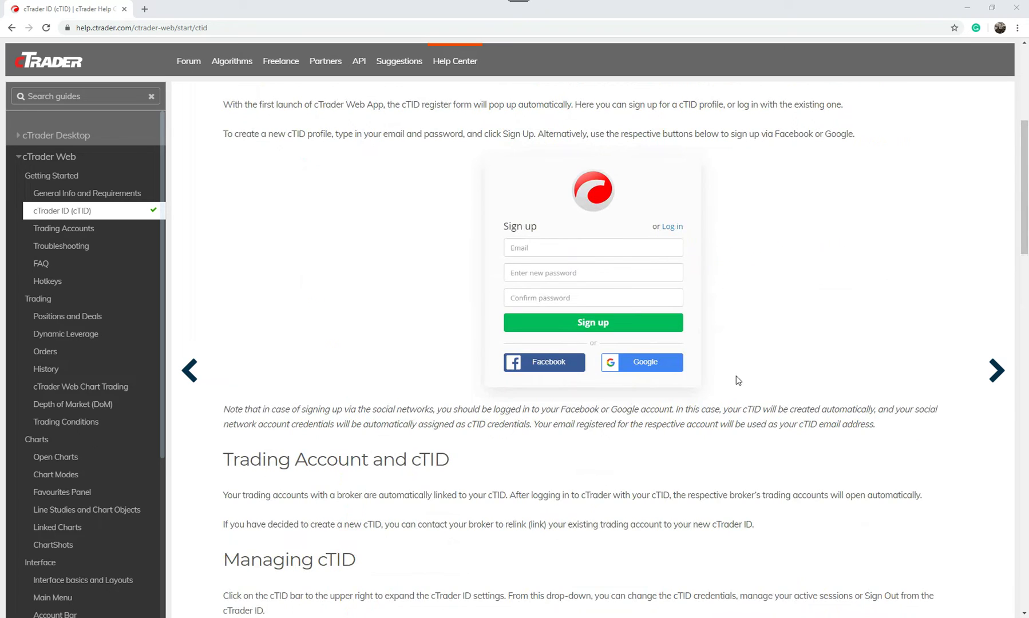
scroll(738, 381, up, 6)
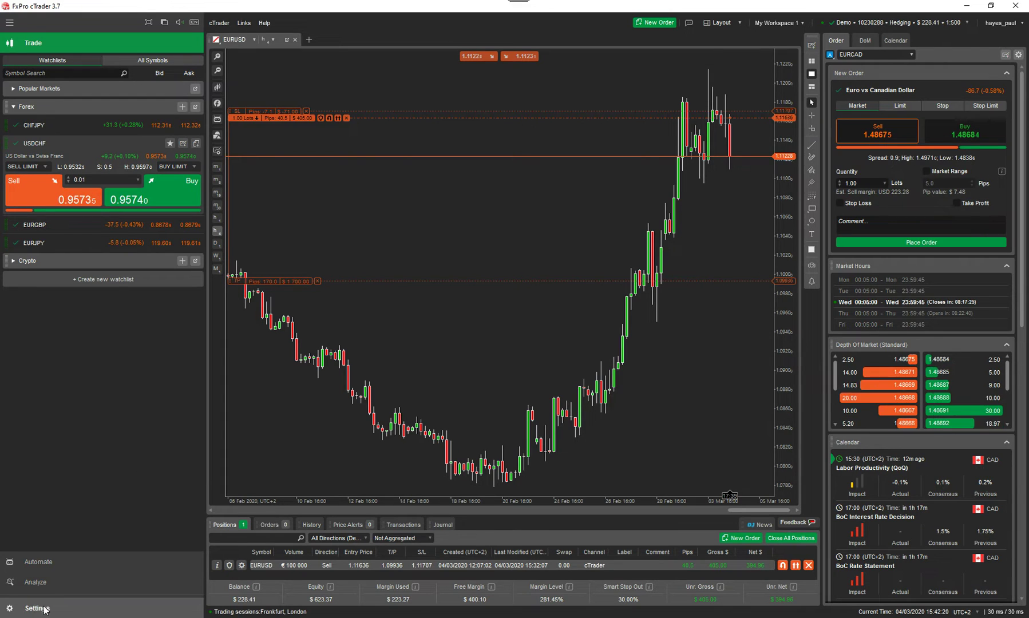
click(36, 609)
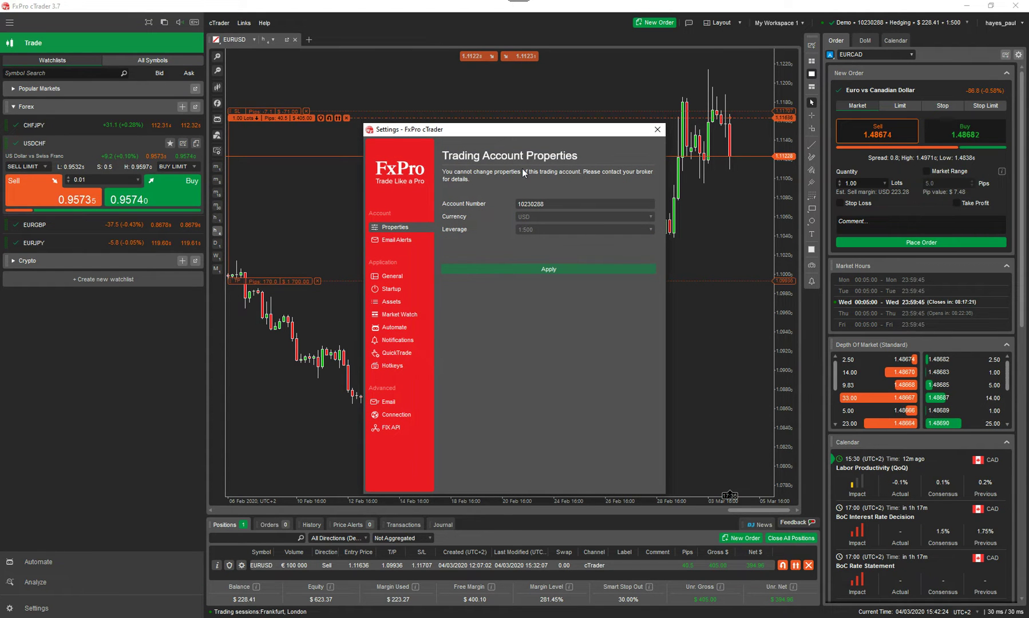
click(393, 241)
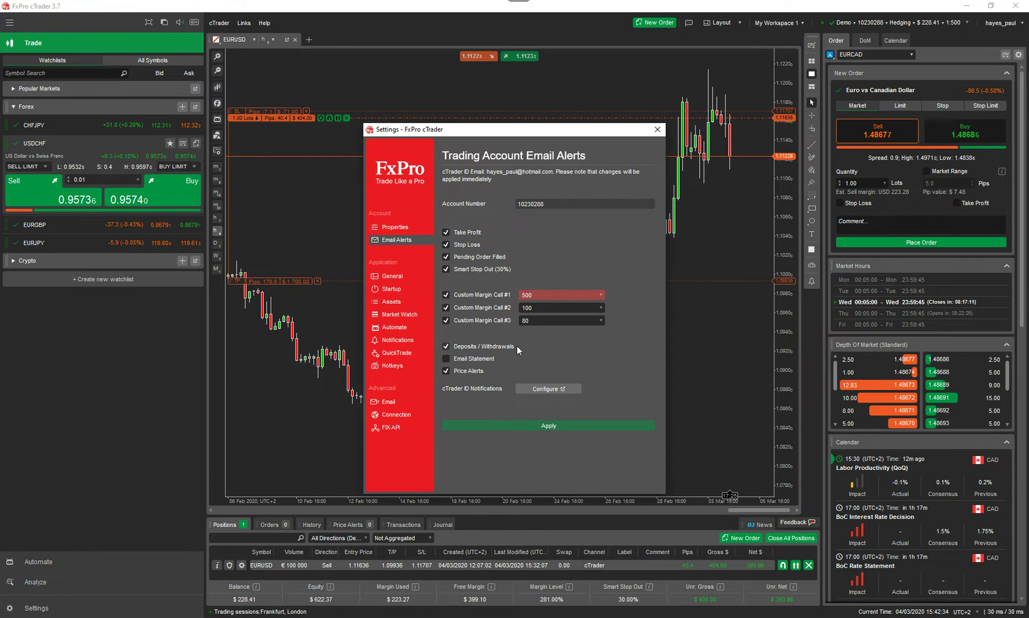
click(540, 388)
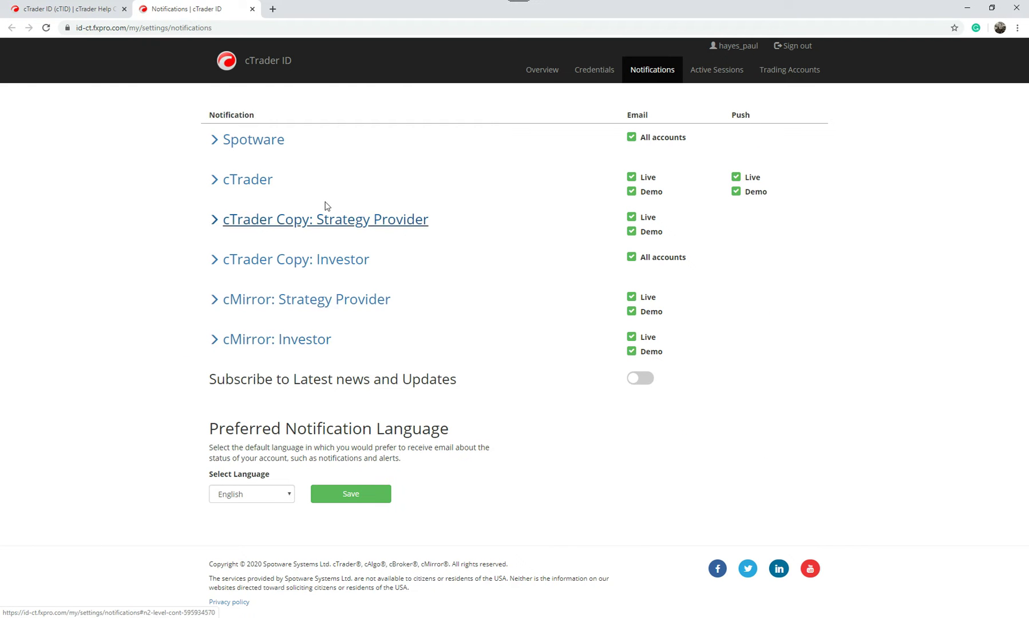
- Expand the Spotware and cTrader groups and review alerts such as Deposit Withdraw and Stop out level
click(247, 147)
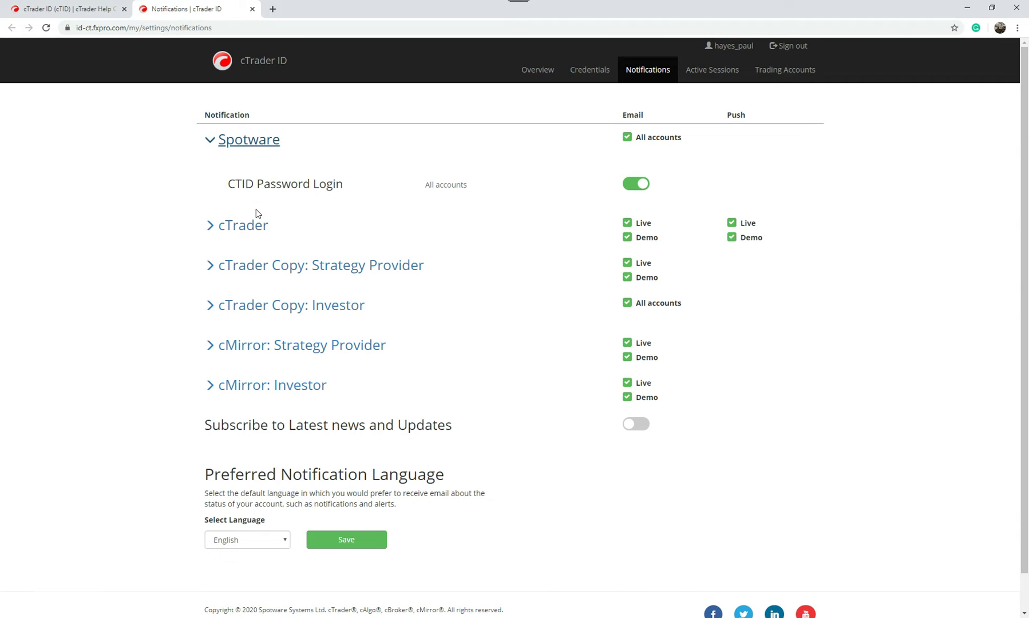
click(245, 227)
scroll(197, 320, down, 1)
scroll(310, 253, down, 2)
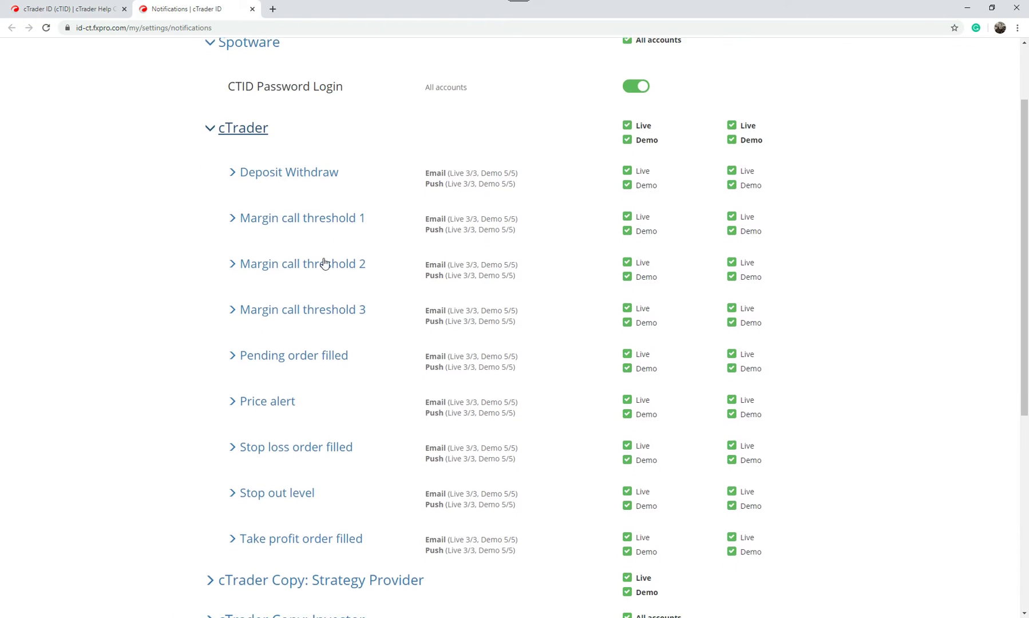
scroll(287, 383, down, 1)
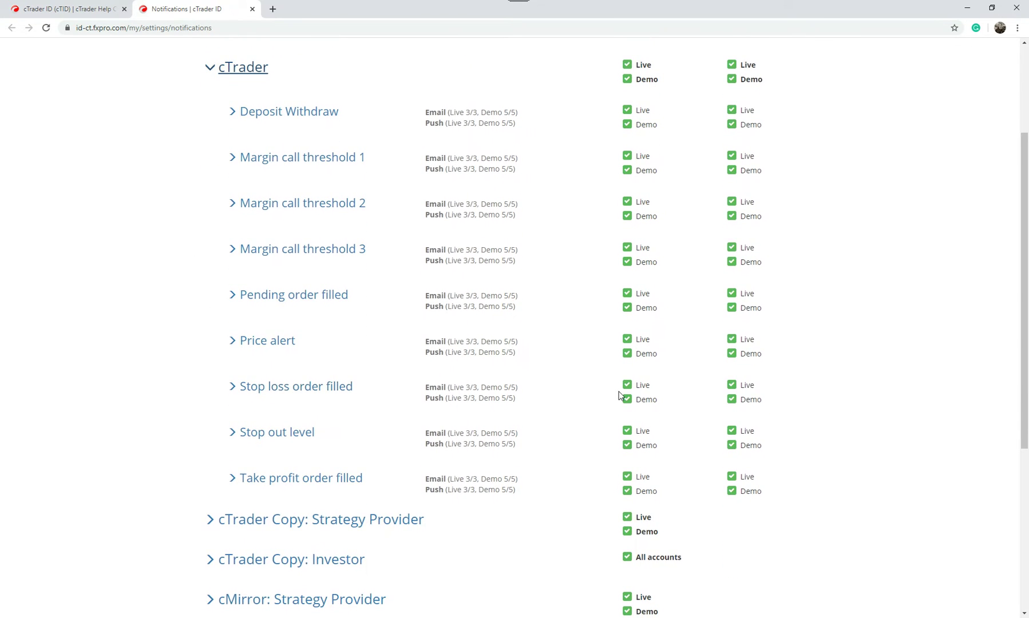
scroll(675, 377, up, 3)
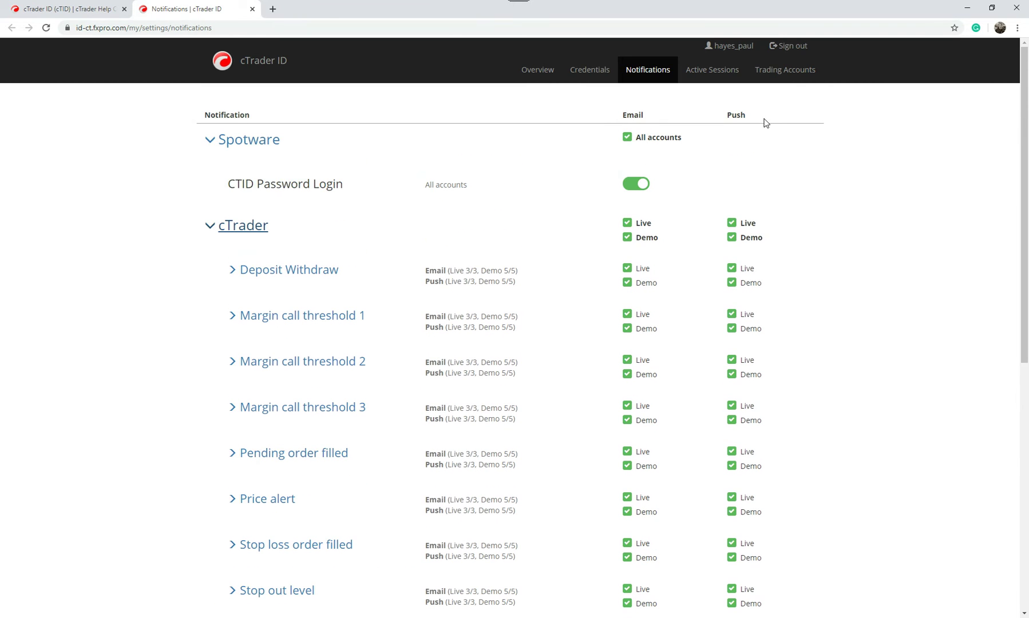
scroll(704, 352, down, 1)
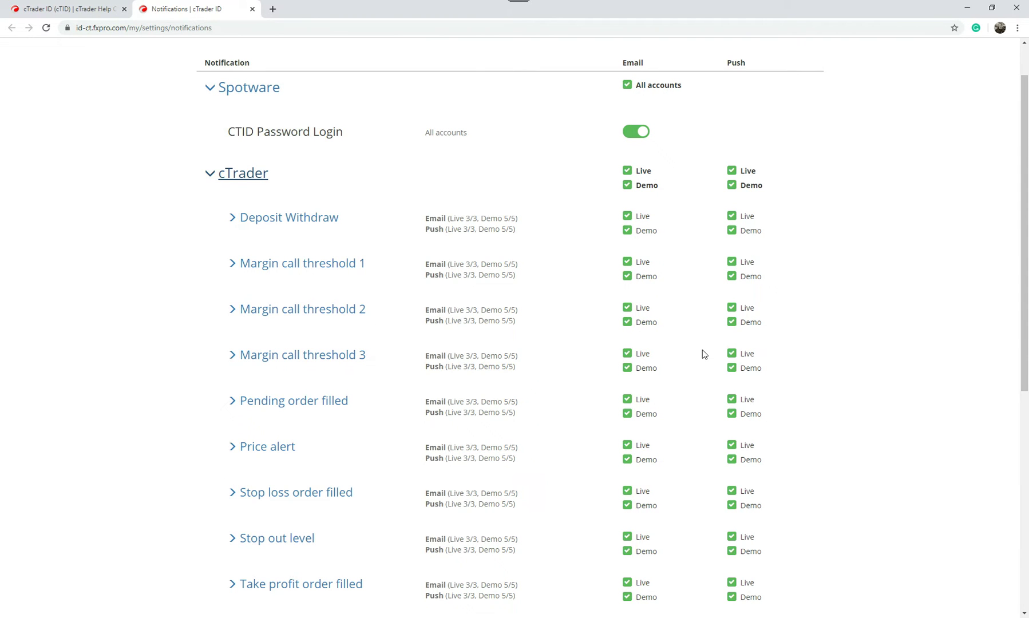
scroll(500, 446, down, 2)
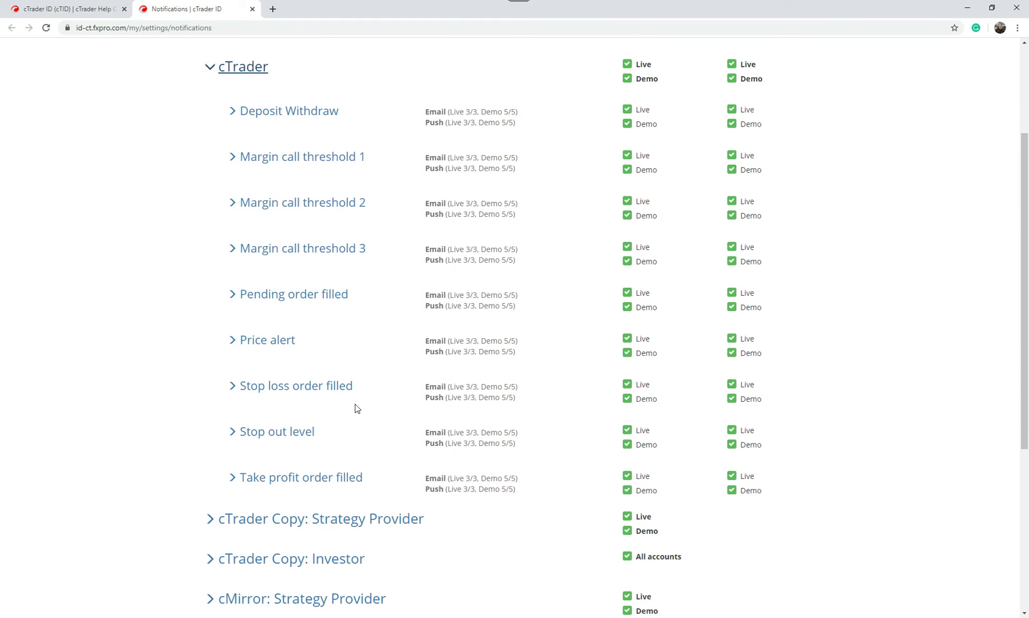
click(627, 387)
click(627, 399)
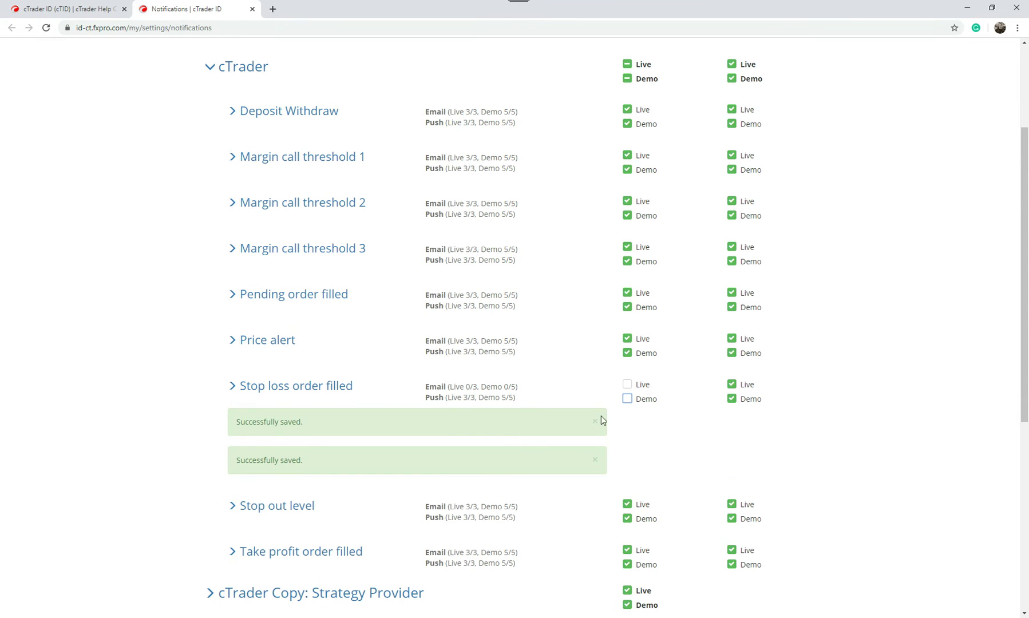
scroll(379, 509, down, 1)
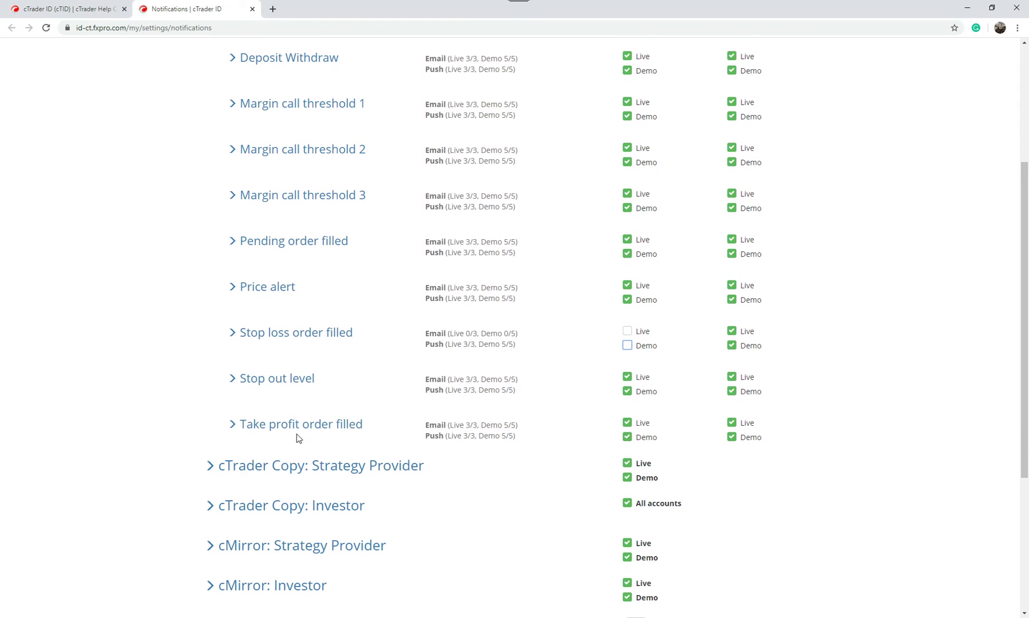
click(628, 423)
click(628, 437)
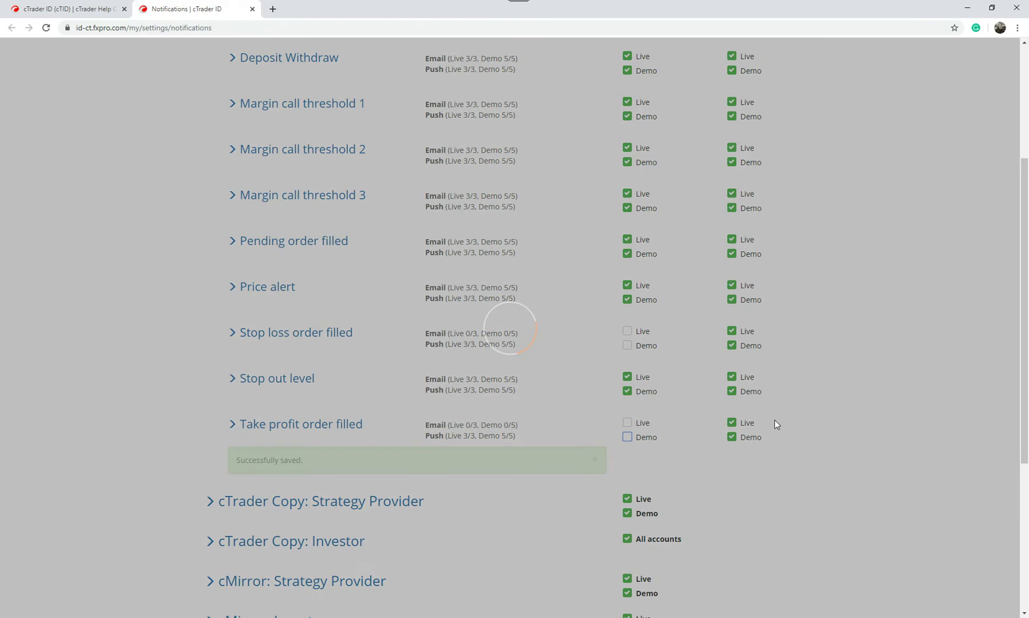
scroll(773, 417, down, 2)
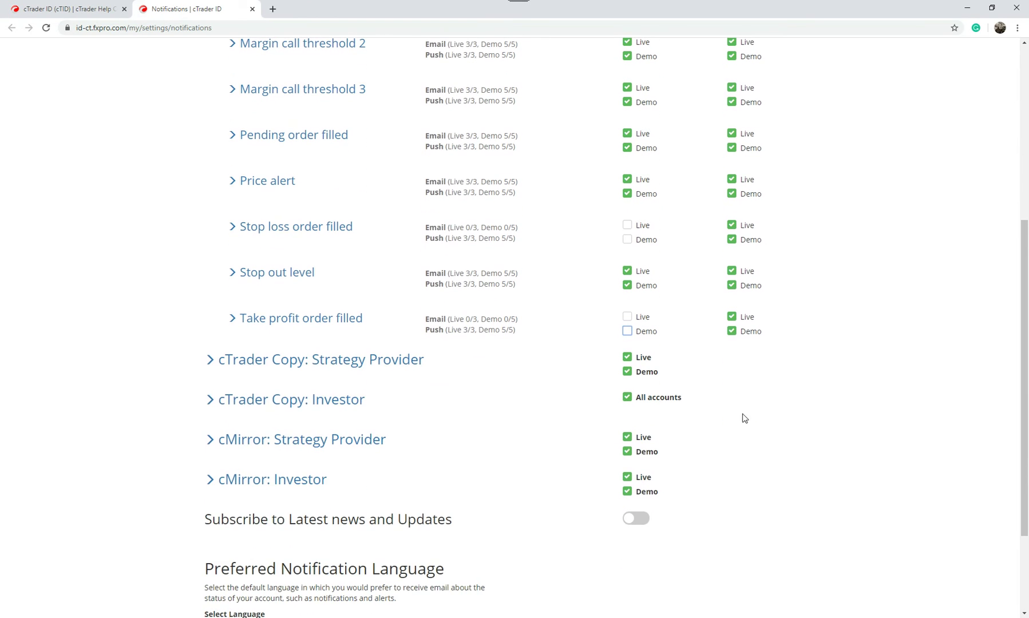
click(211, 361)
click(210, 360)
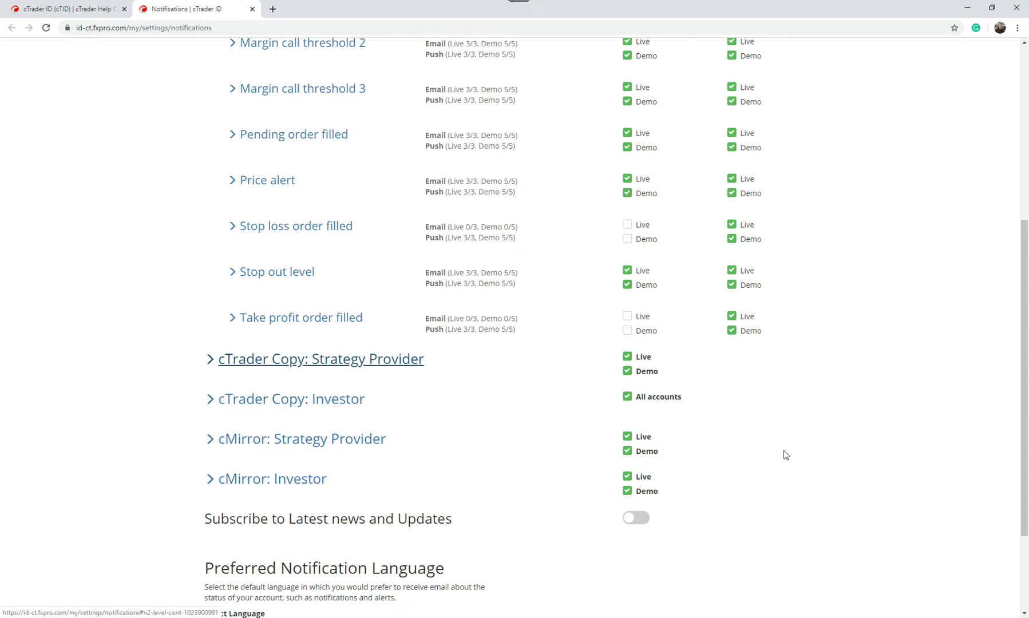
scroll(782, 446, up, 6)
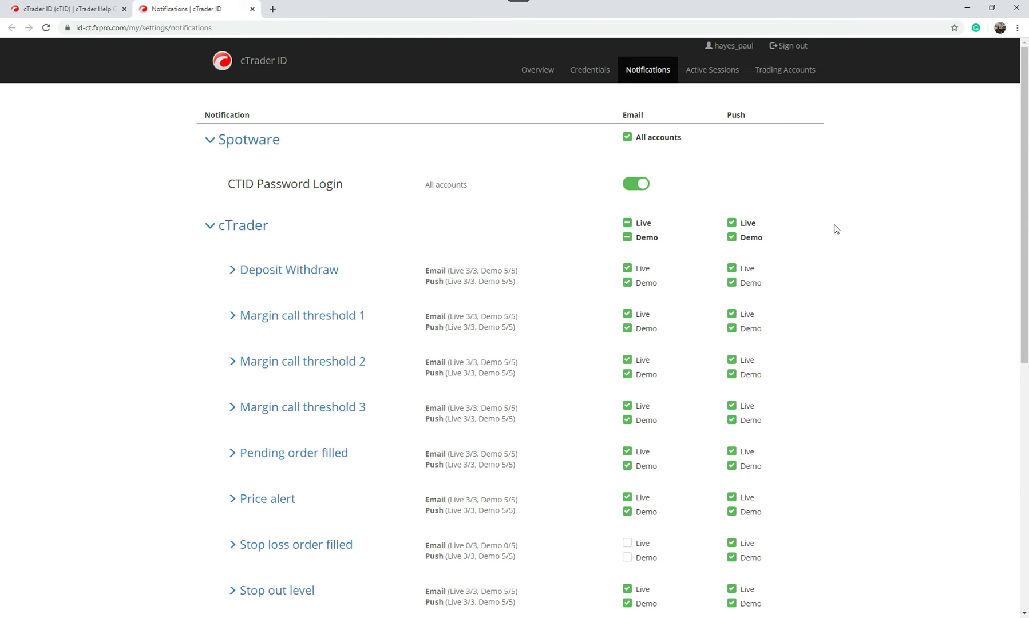
- Go from Overview to the Credentials page and select the existing cTrader ID name
click(541, 71)
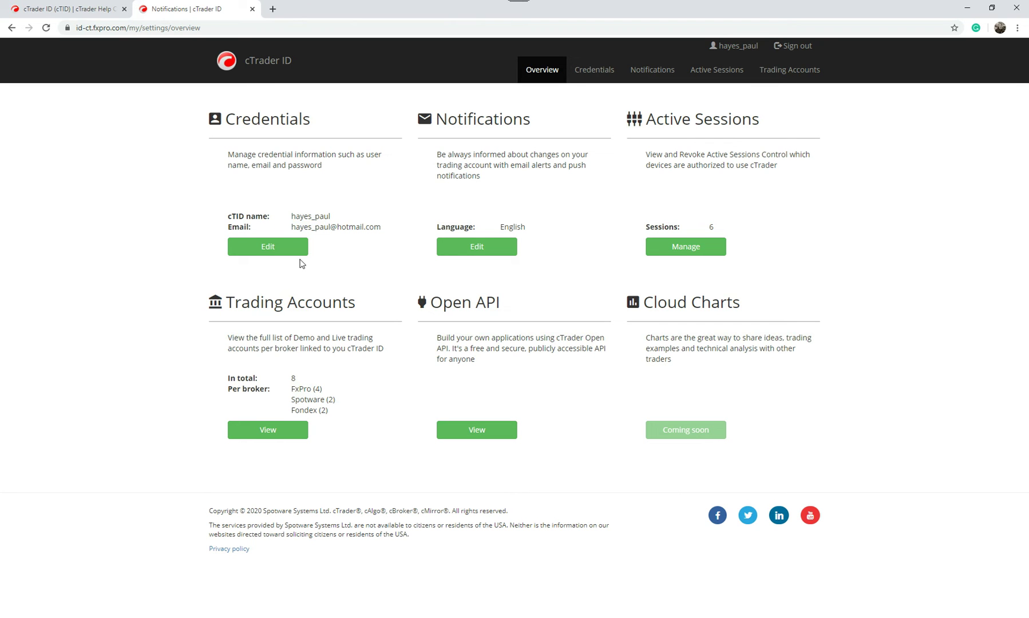
click(271, 247)
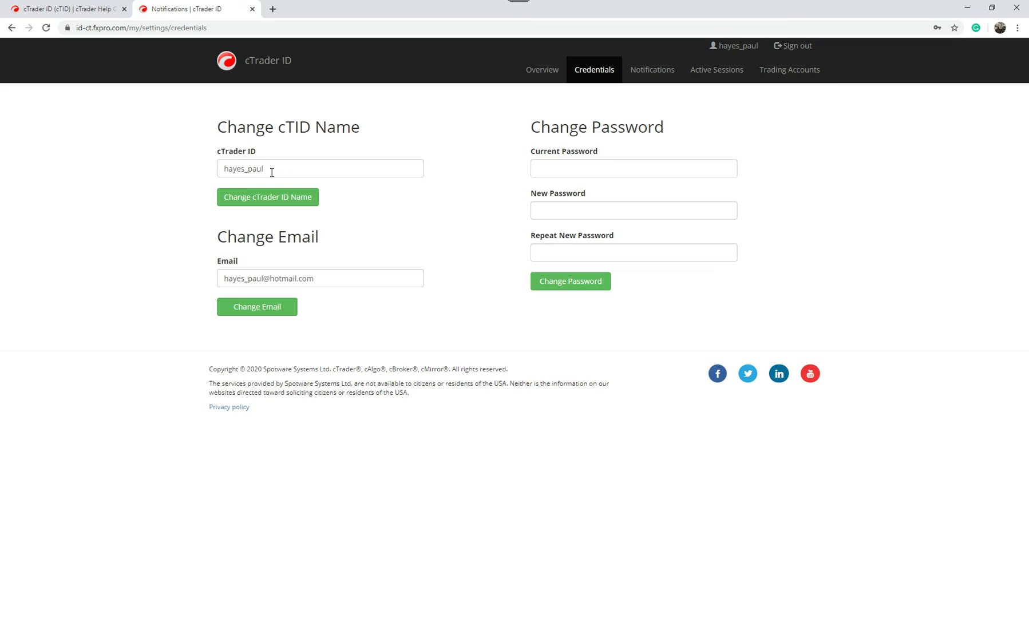
double_click(272, 172)
click(99, 252)
- Tour the Notifications and Active Sessions pages, ending on Overview with 6 sessions and 8 accounts
click(589, 70)
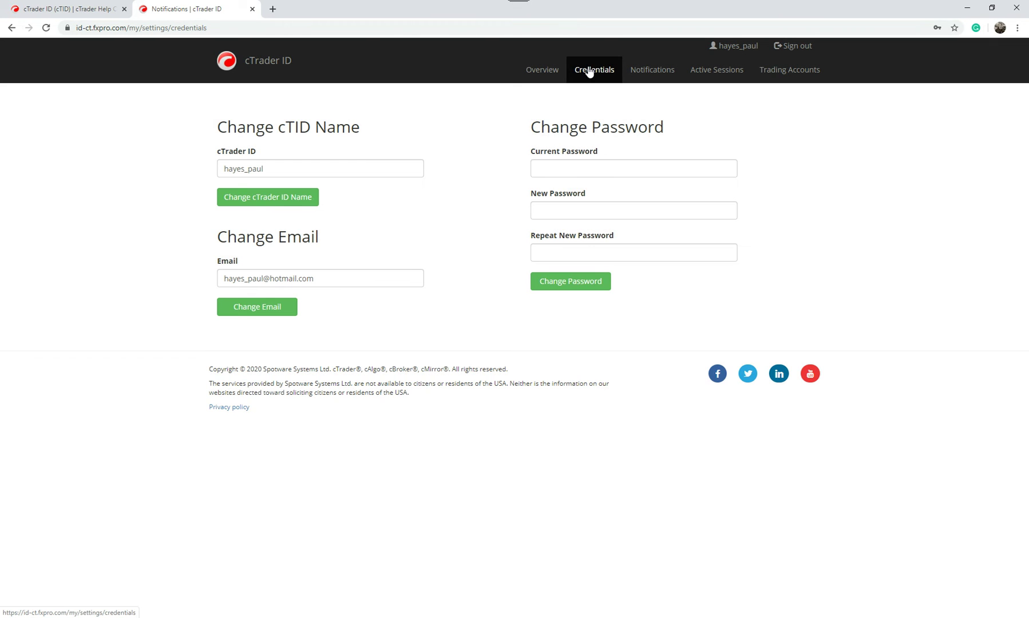
click(538, 71)
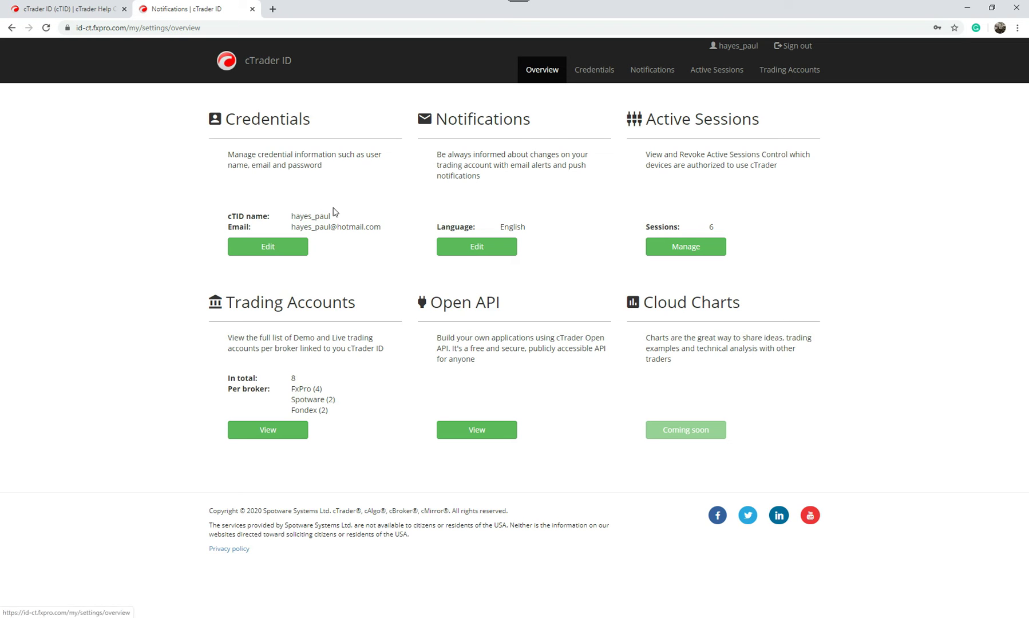
click(466, 246)
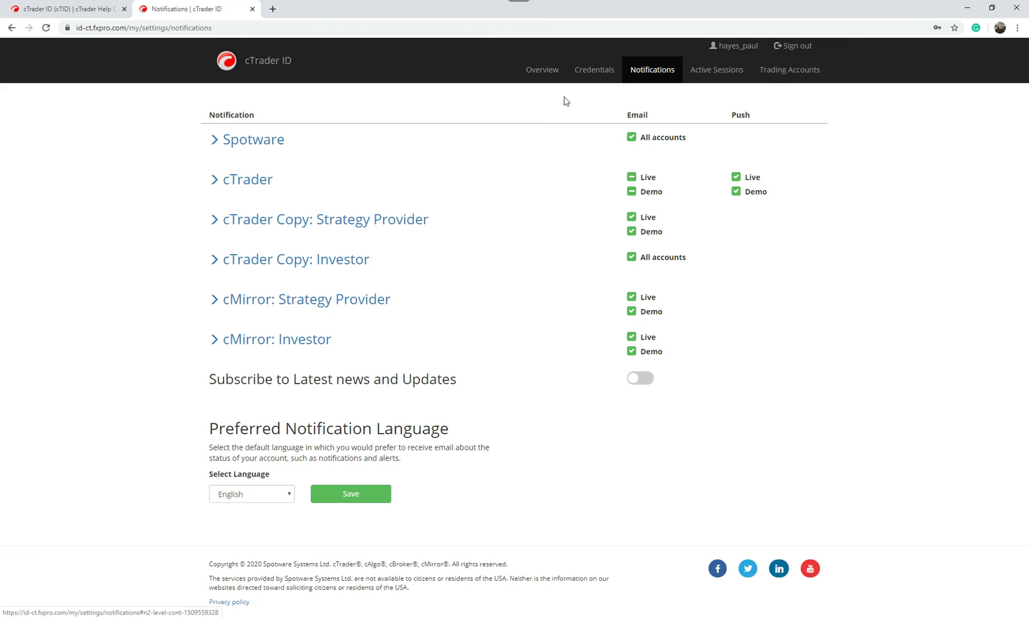
click(541, 70)
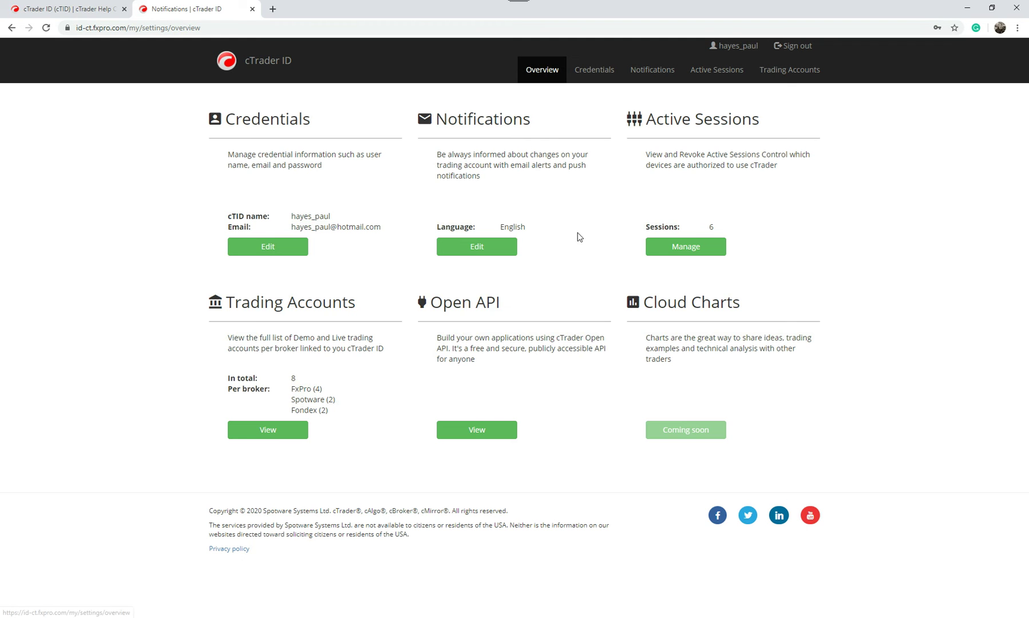
click(672, 247)
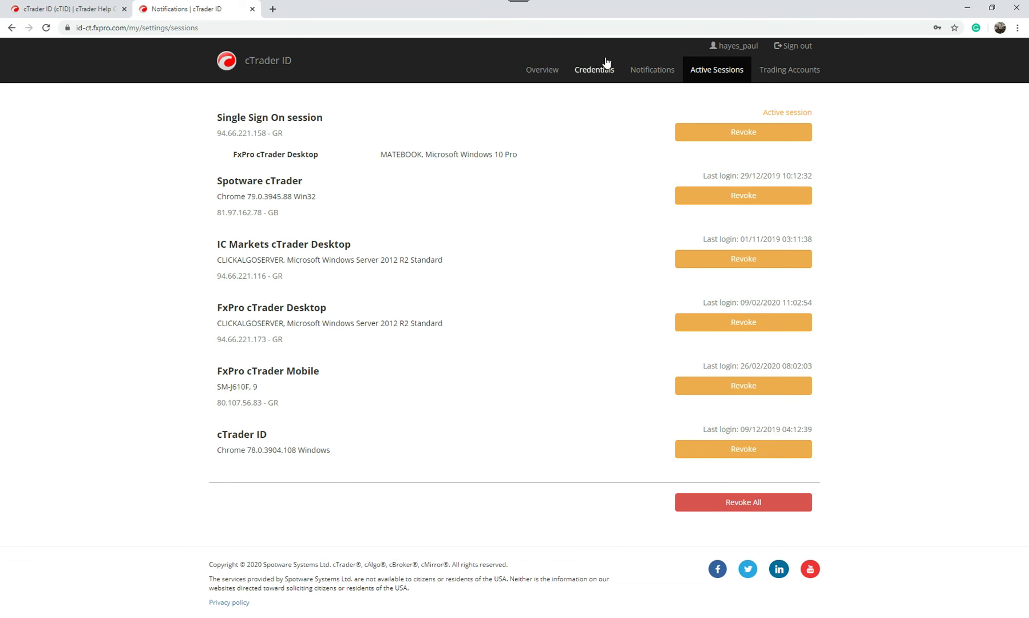
click(546, 71)
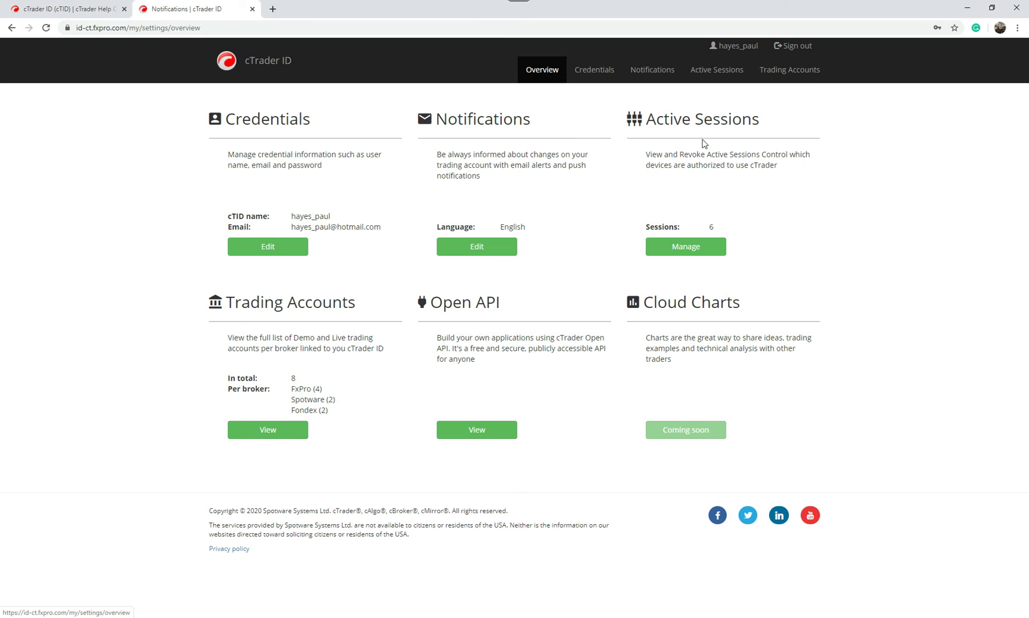
click(260, 431)
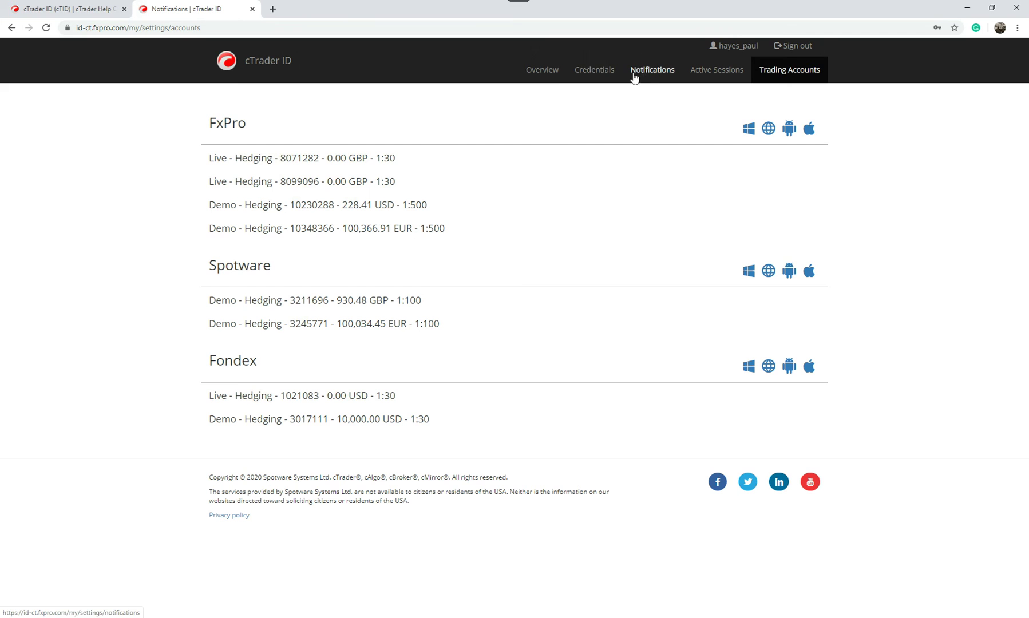
click(533, 71)
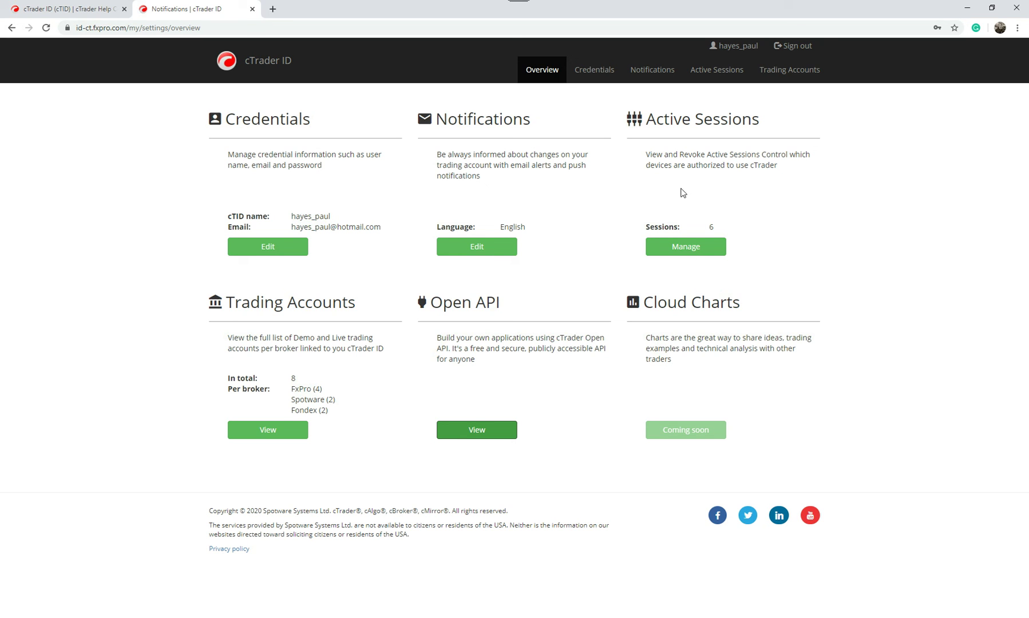
- Return to Notifications and keep English as the preferred notification language
click(657, 78)
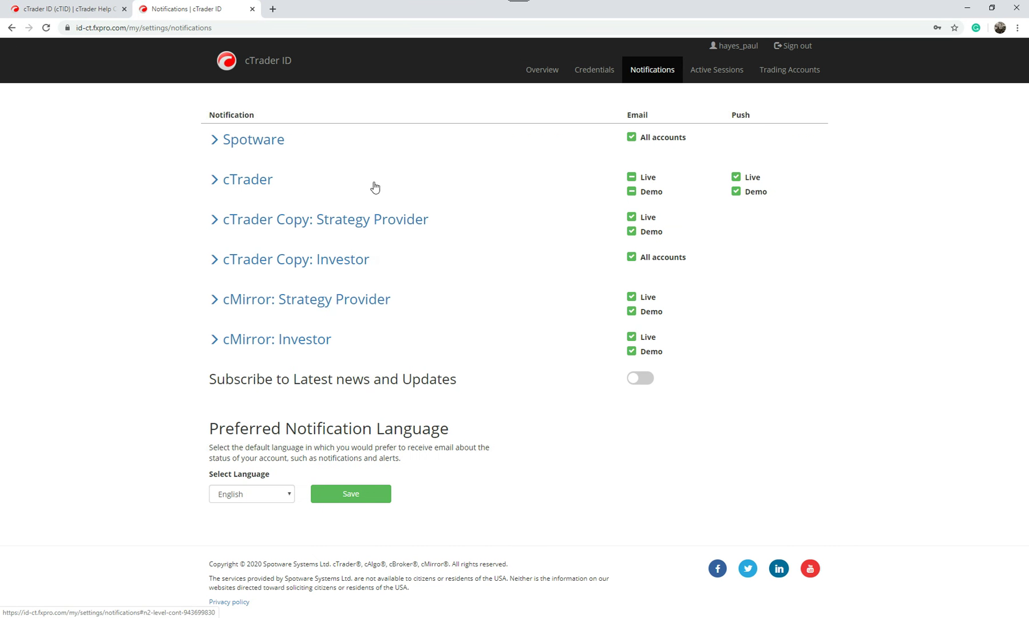
click(288, 497)
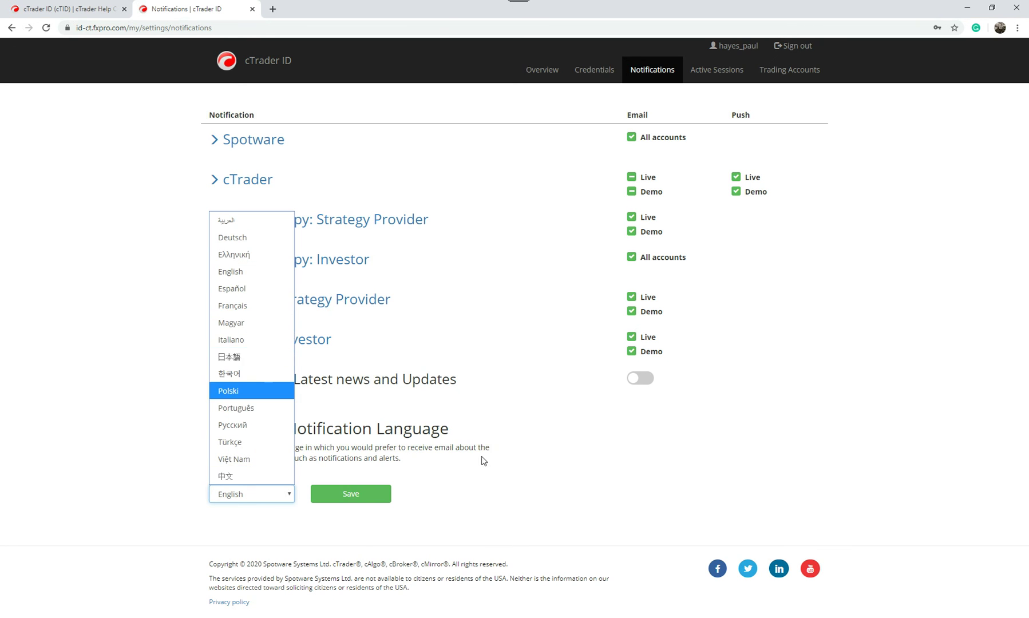
click(516, 465)
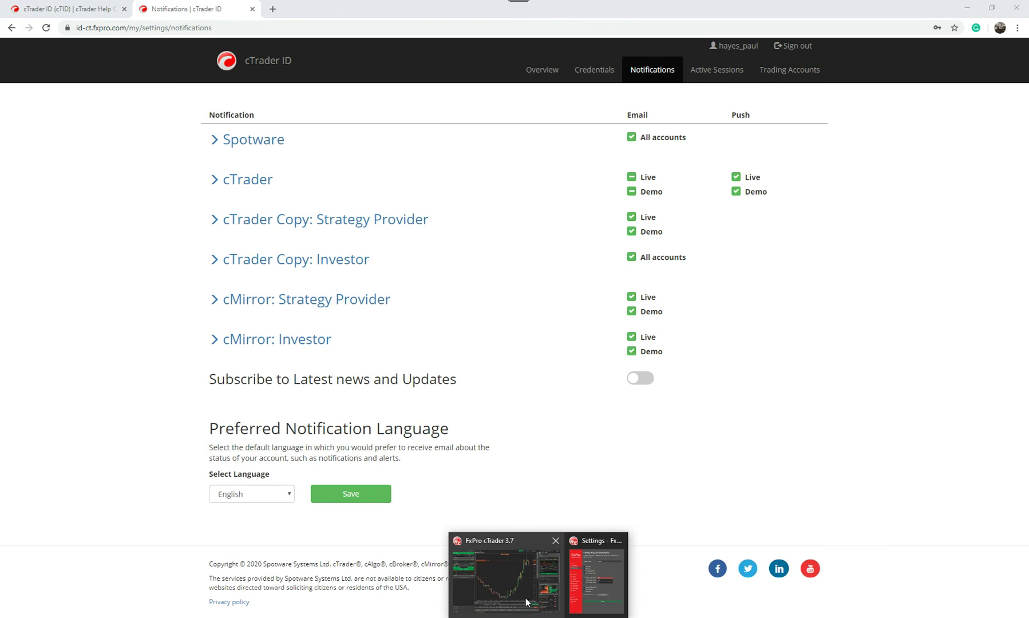
- Turn off Pending Order Filled, Smart Stop Out and Custom Margin Call #1–#3 email alerts, then apply
click(513, 604)
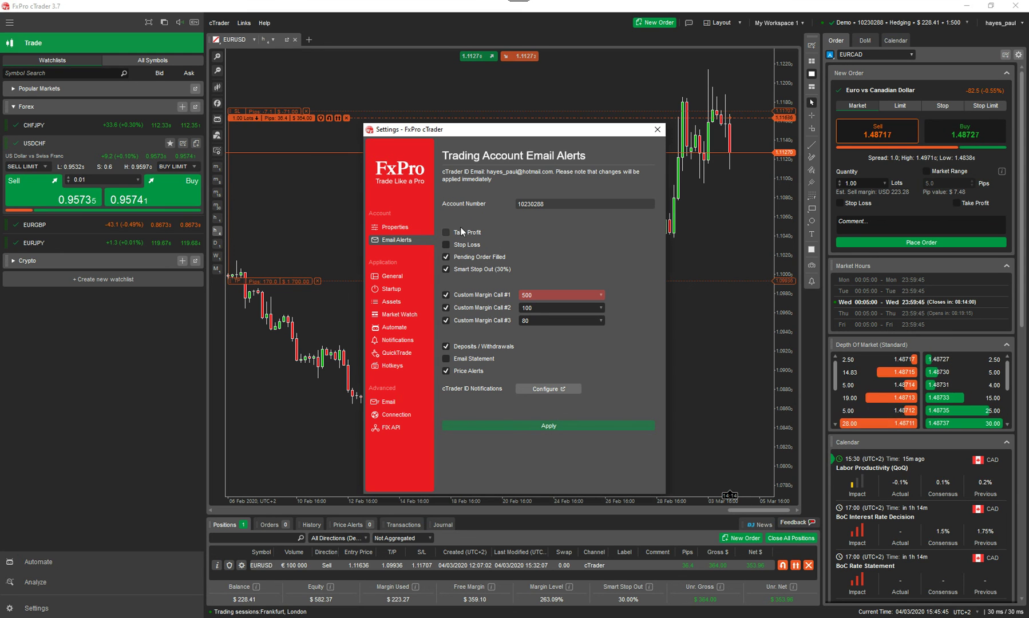
click(446, 257)
click(446, 269)
click(446, 294)
click(446, 308)
click(446, 321)
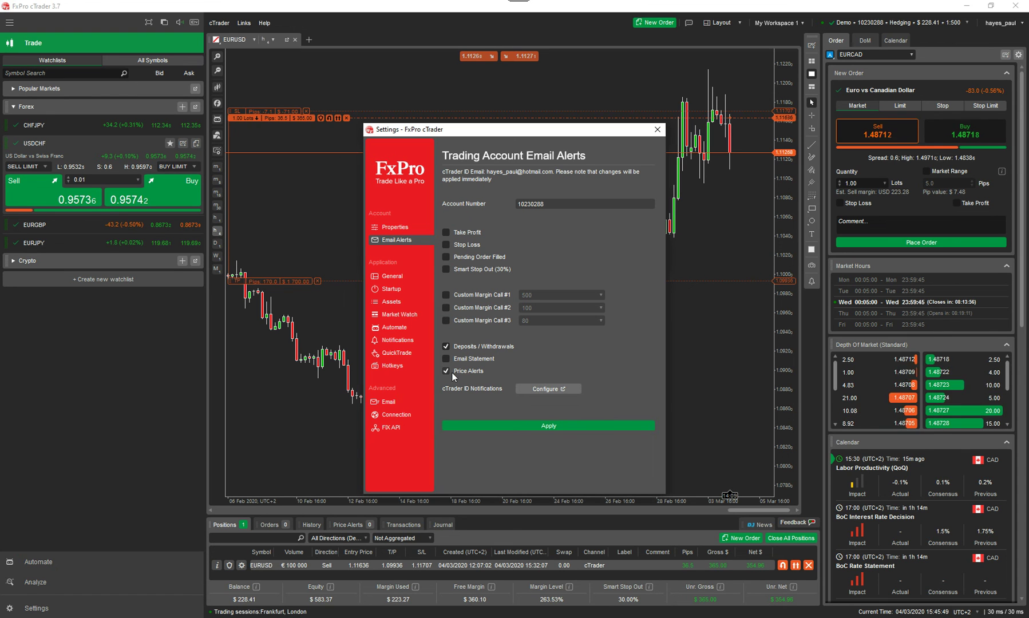
click(541, 426)
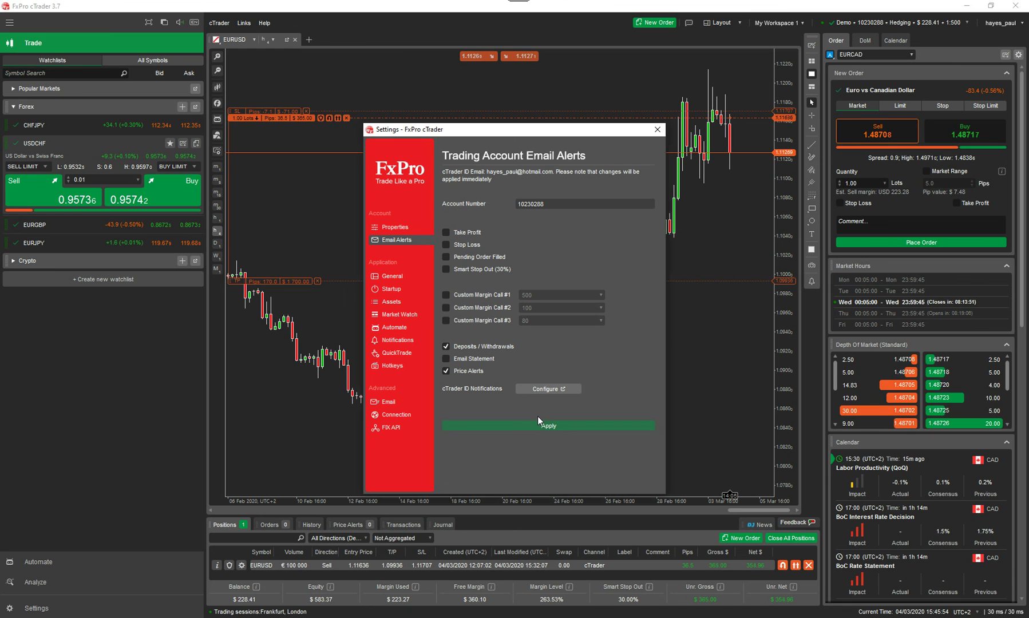